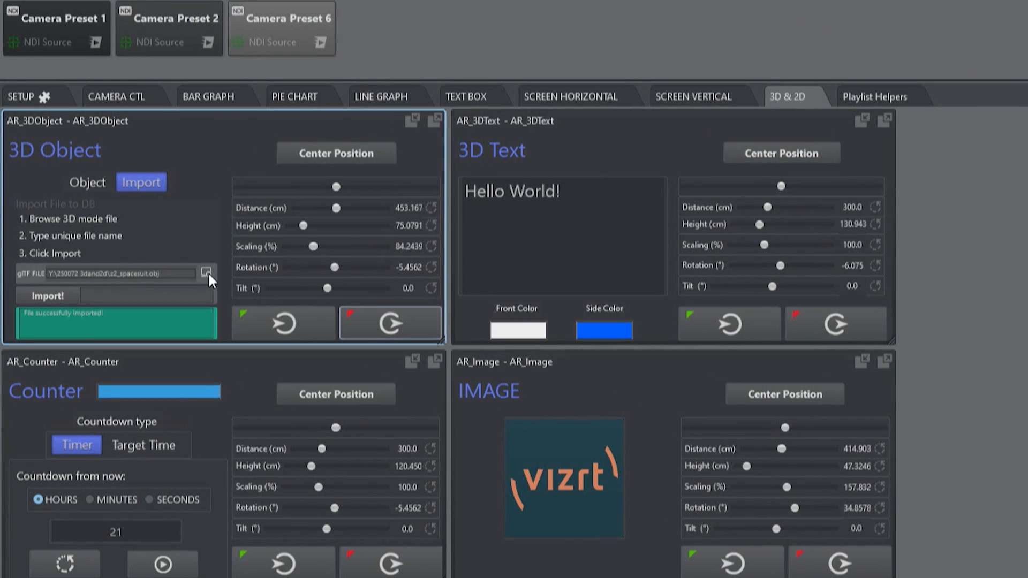
Step: Choose Earth.glb from the 250072 3dand2d folder as the 3D model file to import
click(206, 272)
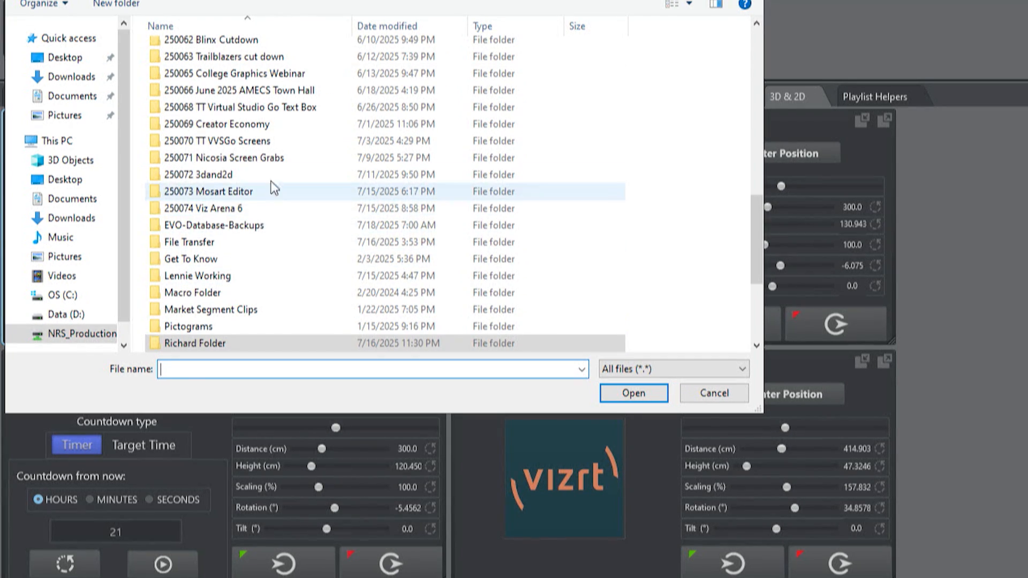
double_click(267, 175)
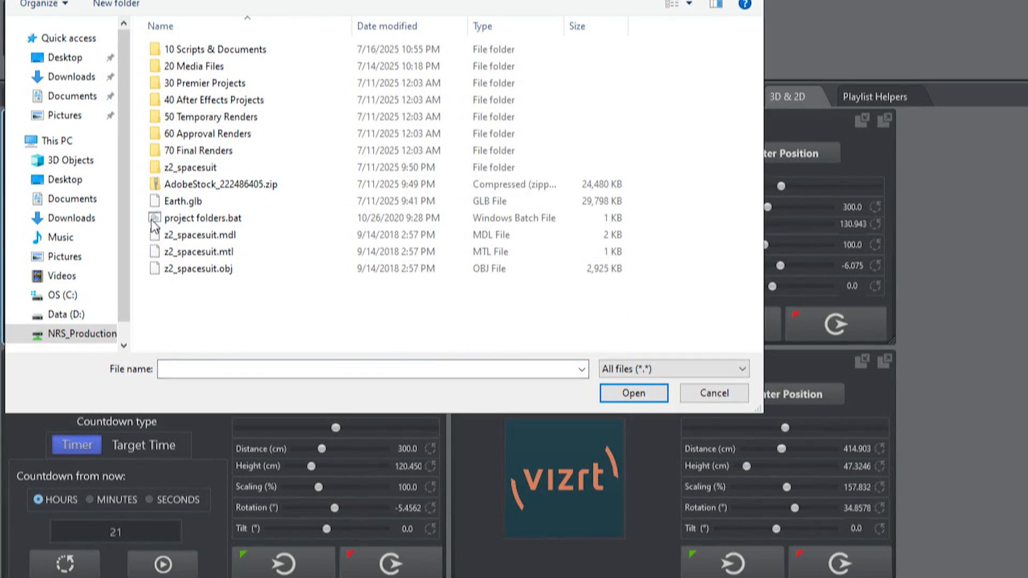
click(199, 201)
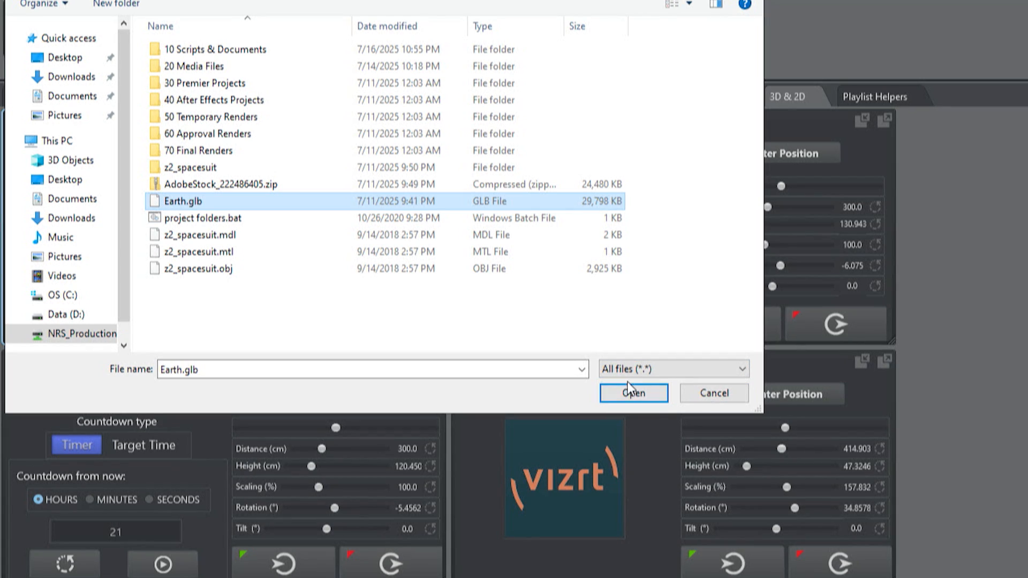
click(652, 396)
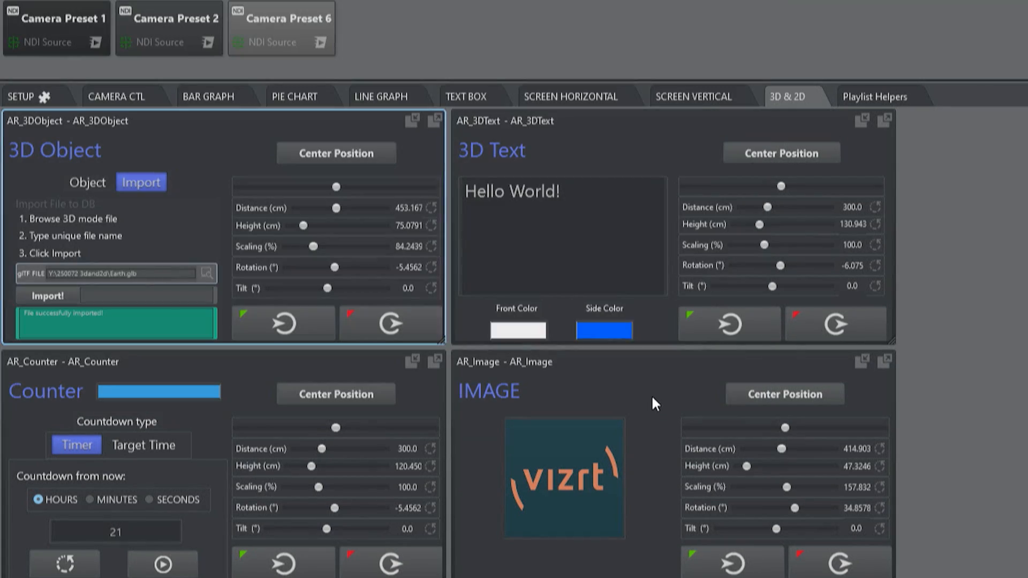
Step: Name the model "earth 2.0" and import it into the database
click(170, 296)
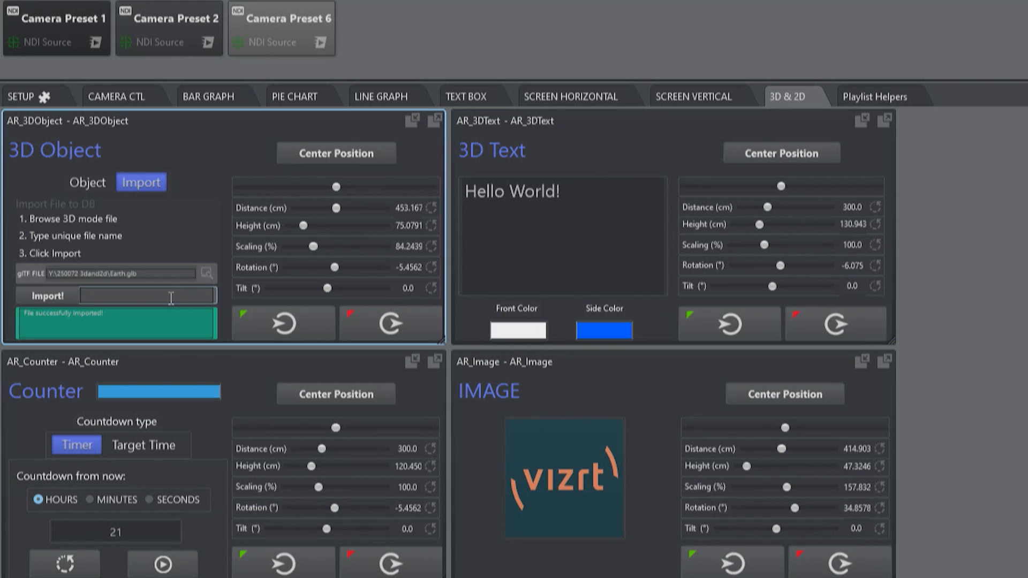
text(earth 2.0)
click(49, 295)
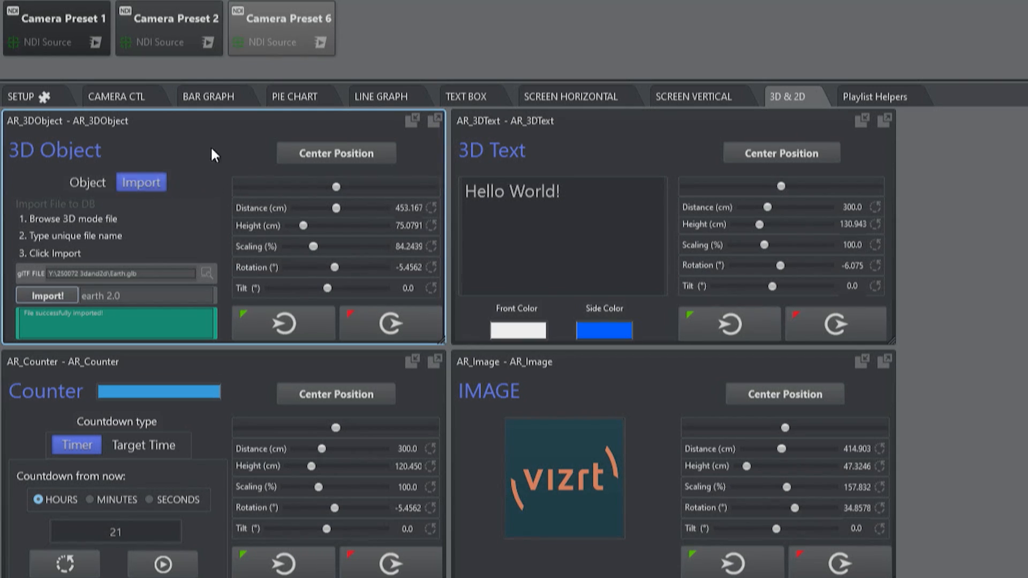
Step: Load the earth_2_0 geometry from the 3D_OBJECTS assets into the 3D Object template
click(85, 183)
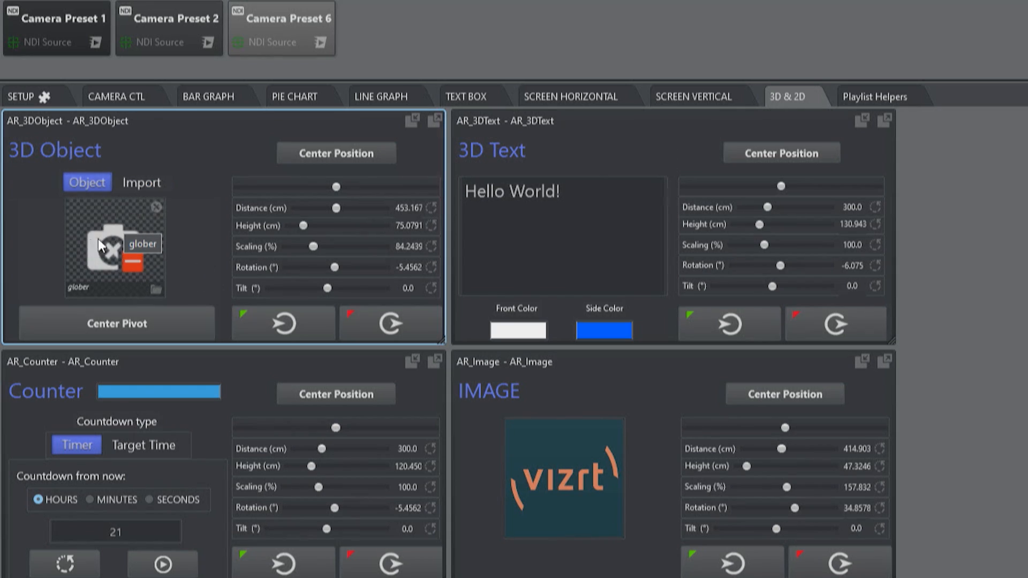
click(136, 220)
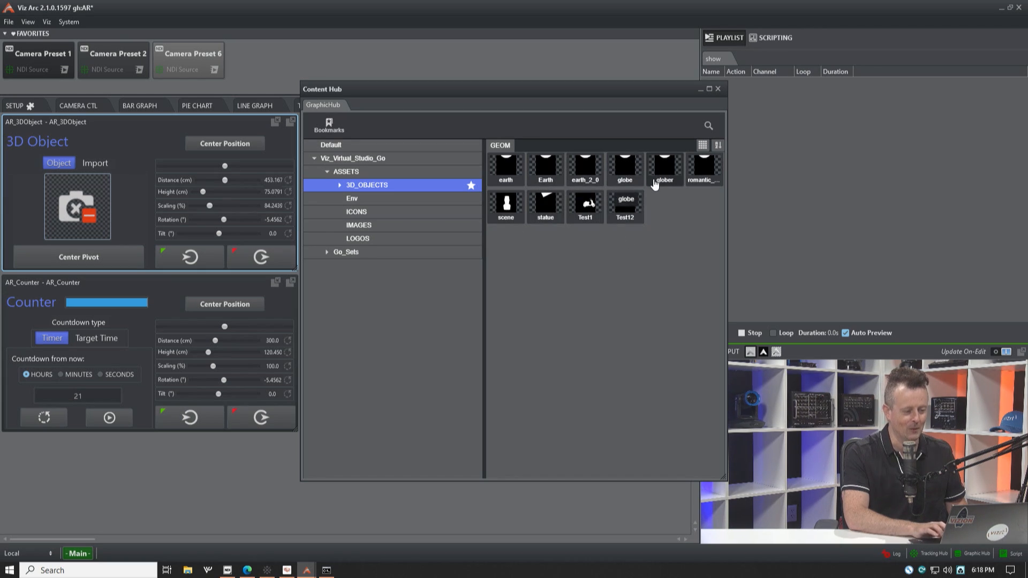
click(596, 176)
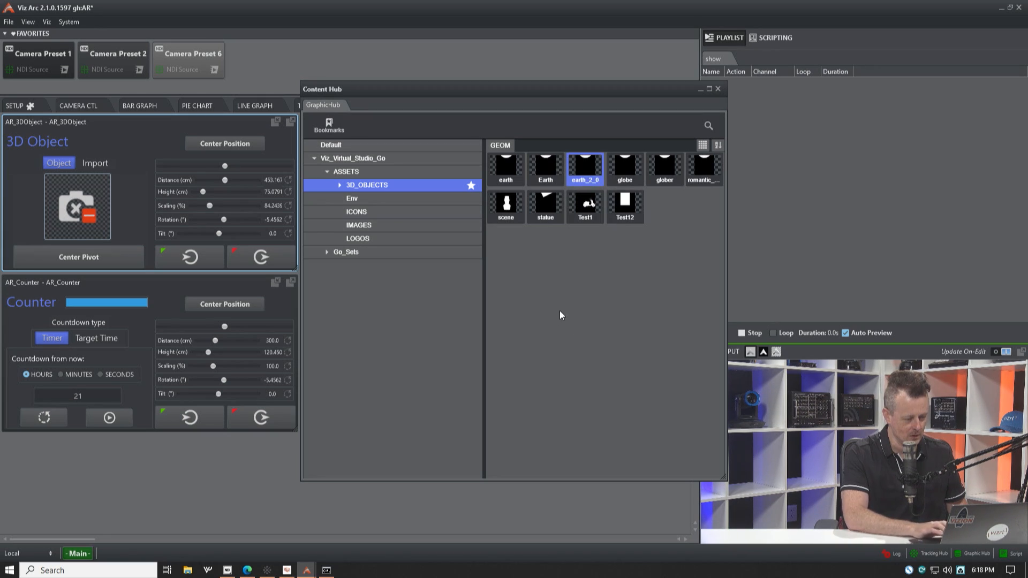
double_click(586, 166)
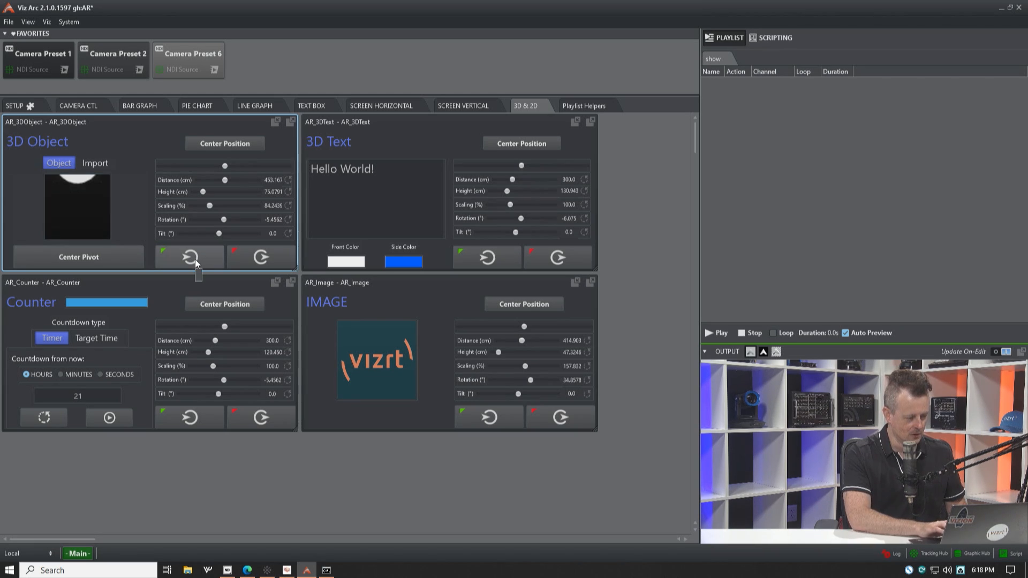
Step: Recall camera preset 2 in the output view and bring the 3D globe on air
mouse_move(912, 416)
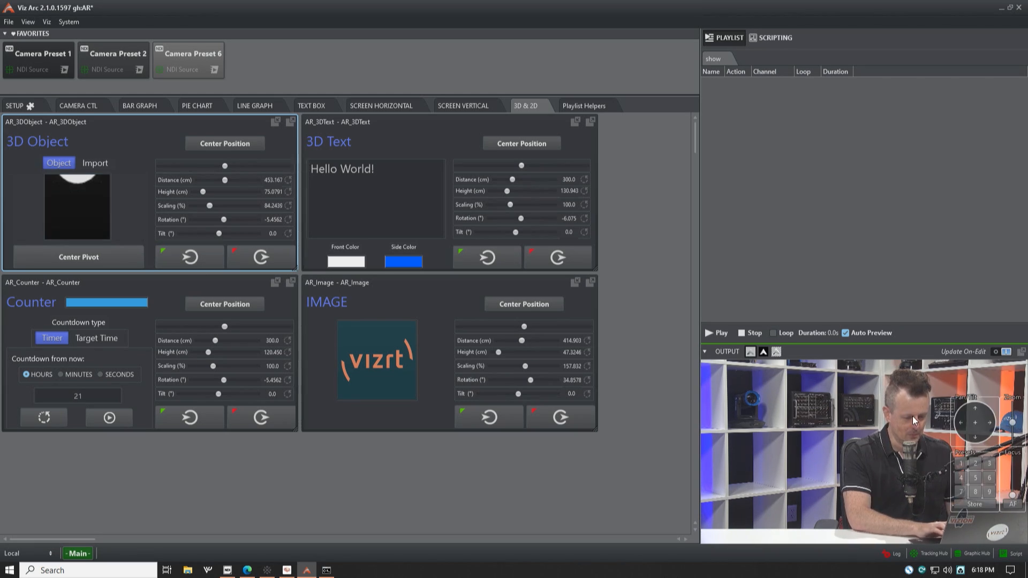
click(974, 463)
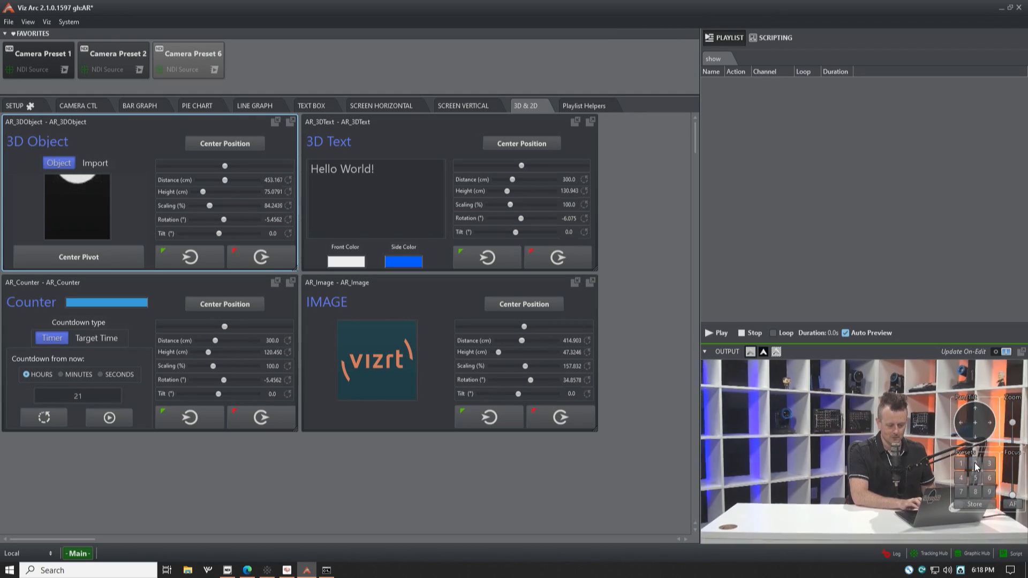
click(199, 255)
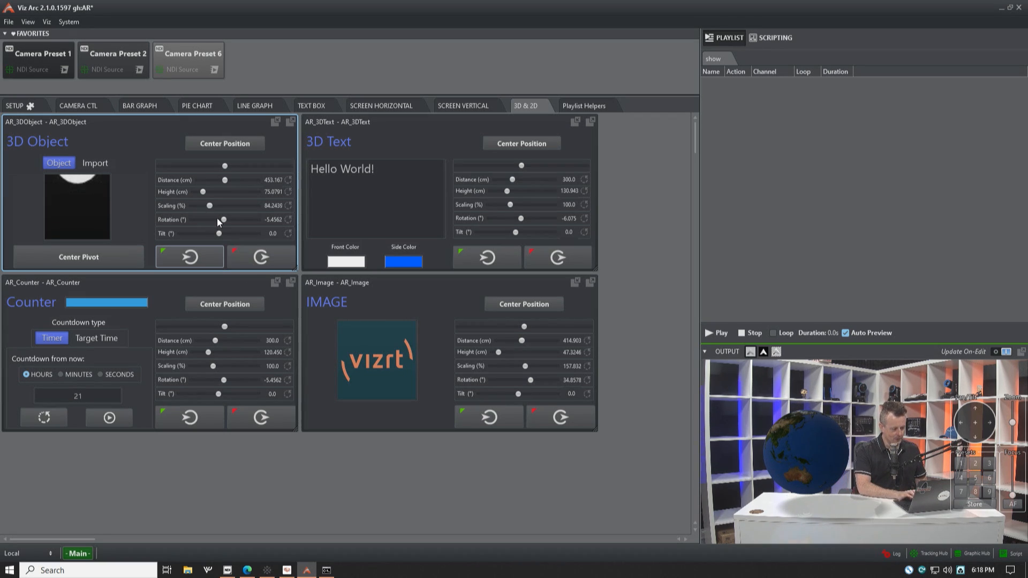
Step: Set the globe's rotation to about -106°, height to about 124 cm and tilt to about 2.1°, and take it off air
drag(227, 224, 213, 192)
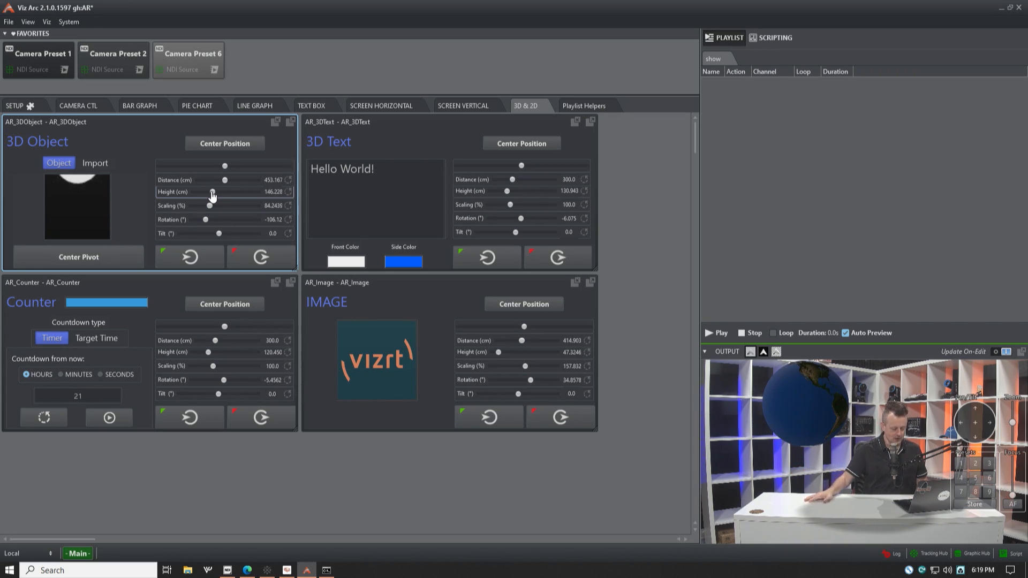
drag(212, 193, 216, 169)
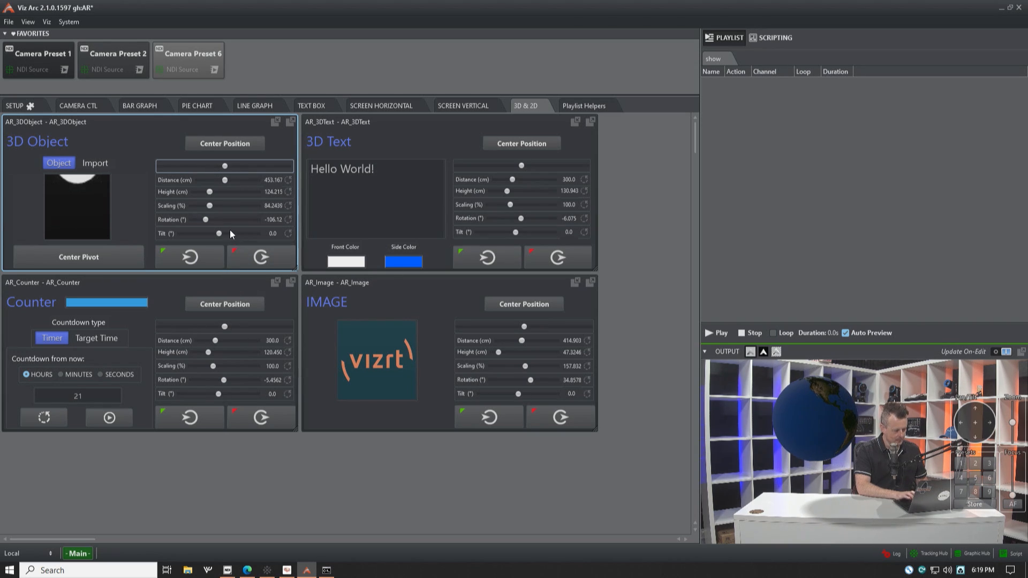
drag(219, 235, 222, 241)
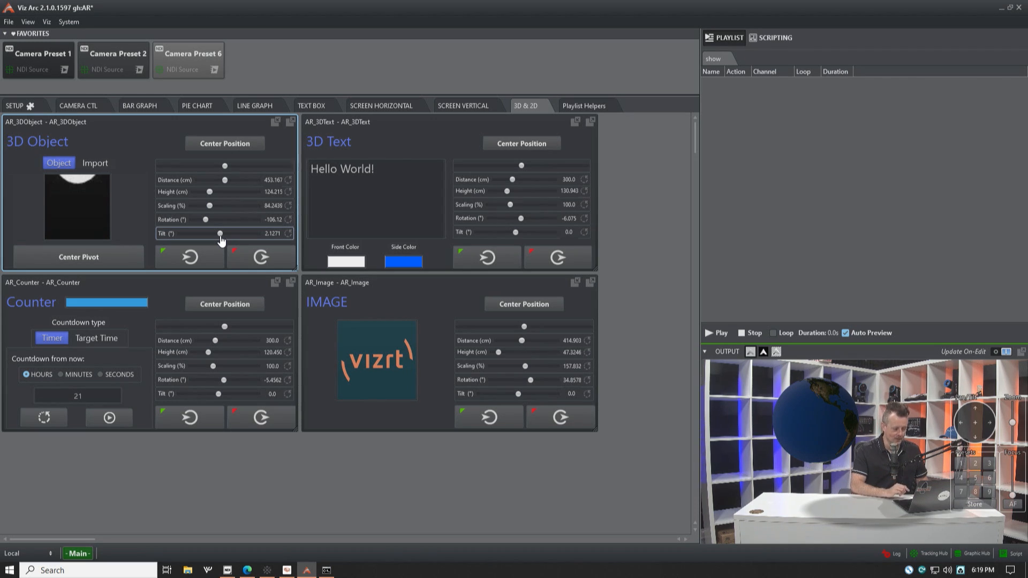
click(261, 263)
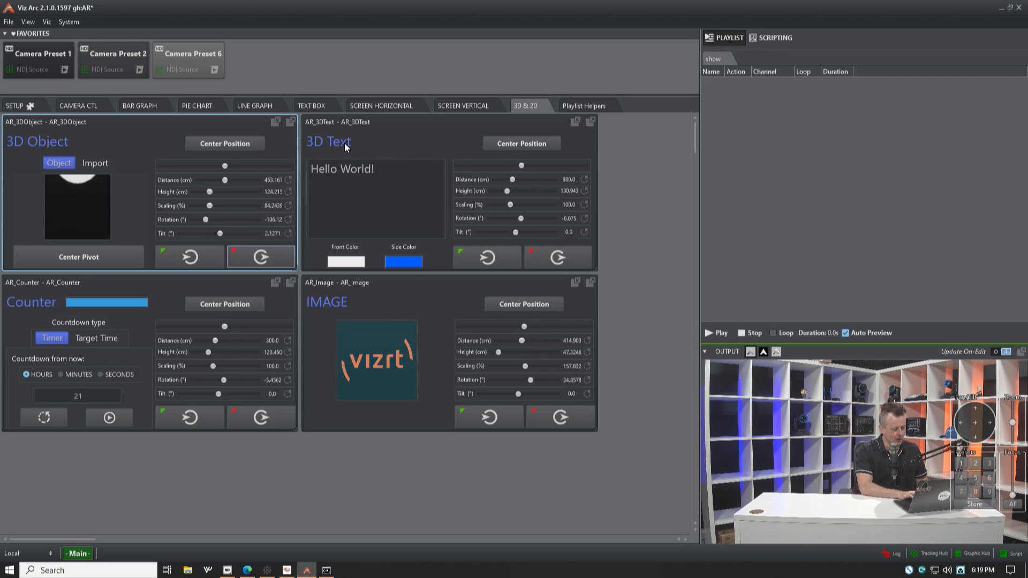
Step: Bring the "Hello World!" 3D text on air and set its side color to dark red
click(496, 258)
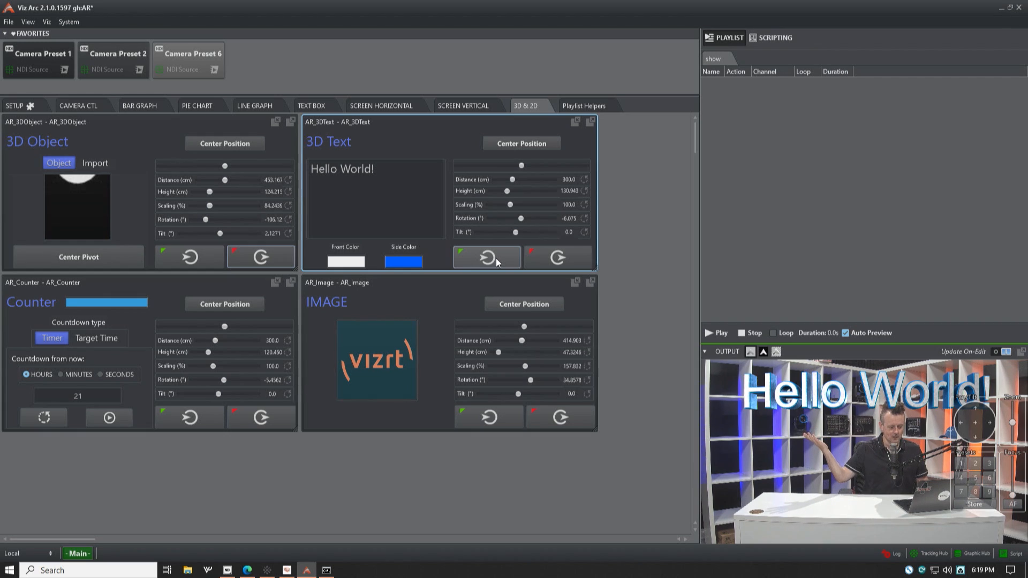
click(398, 264)
click(430, 280)
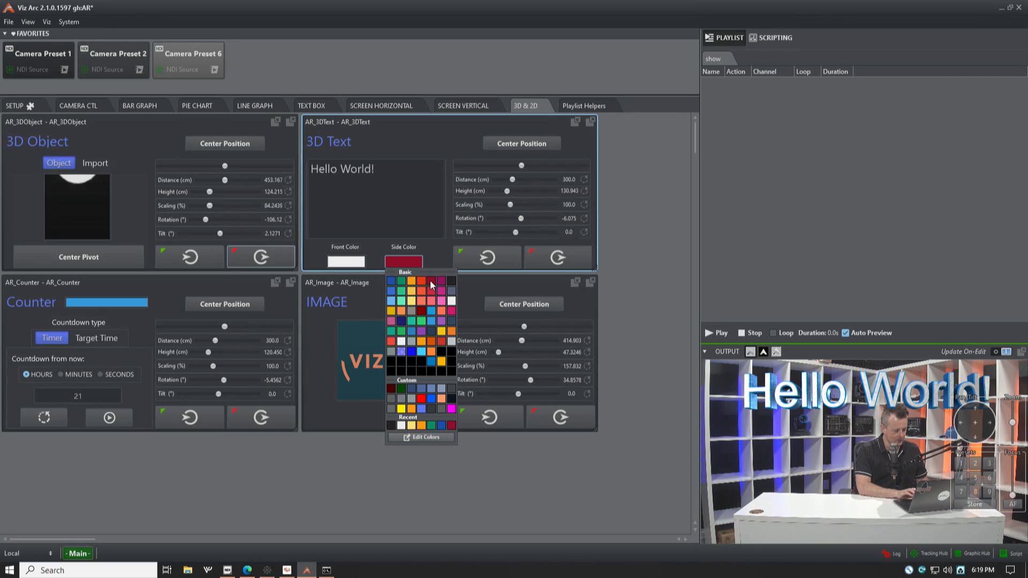
click(349, 262)
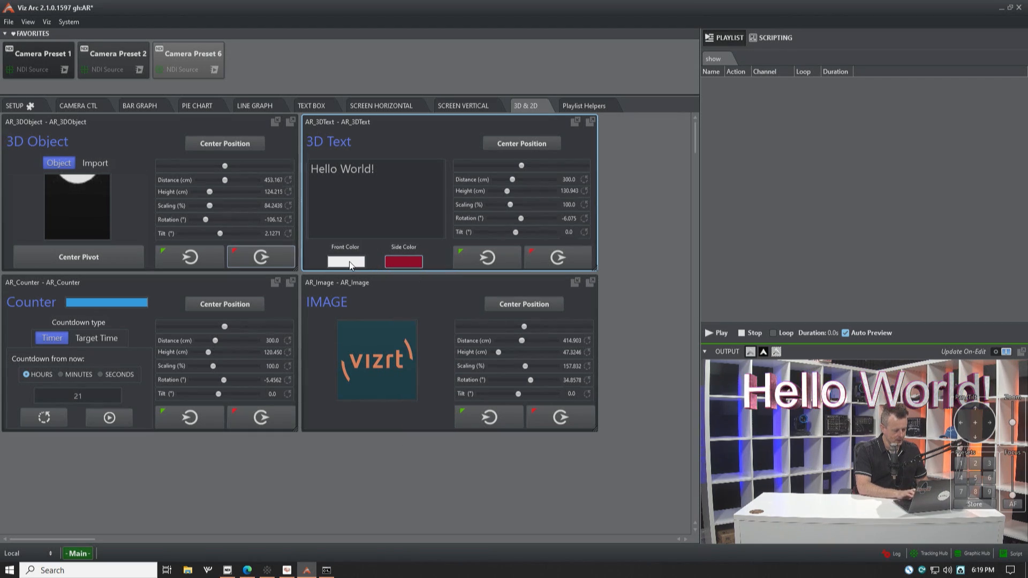
Step: Try blue as the 3D text's front color and return it to white
click(349, 261)
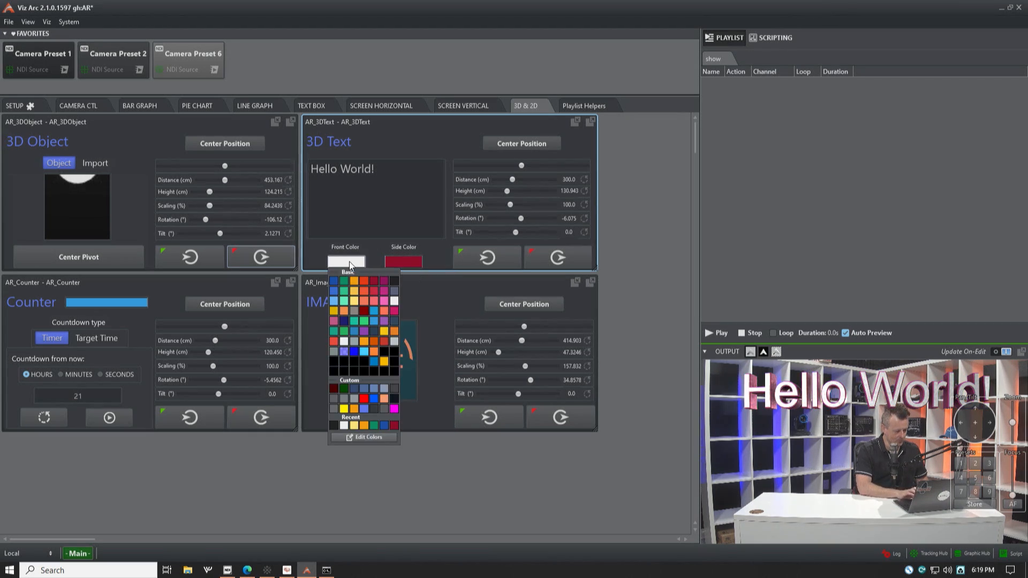
click(334, 282)
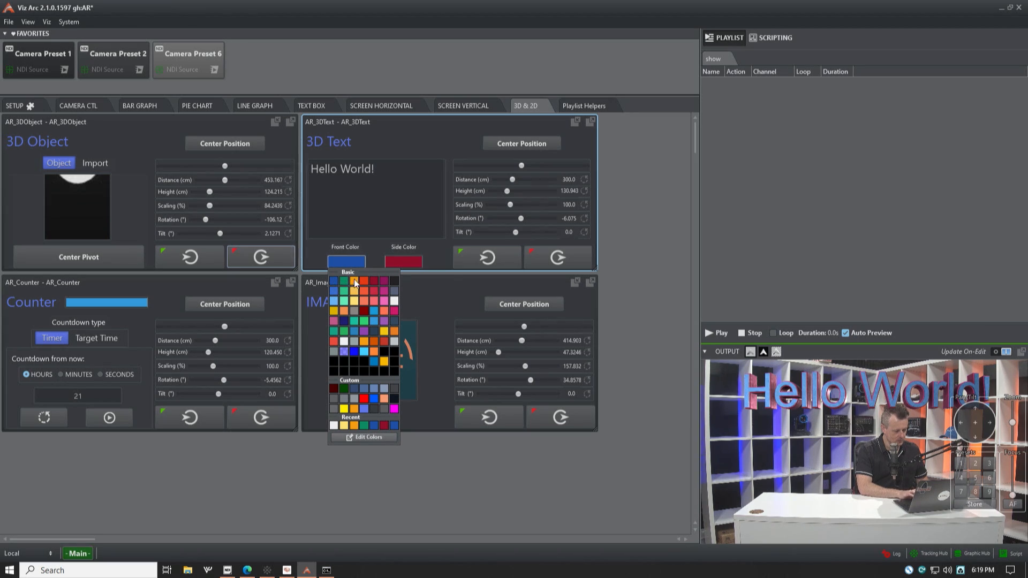
click(394, 300)
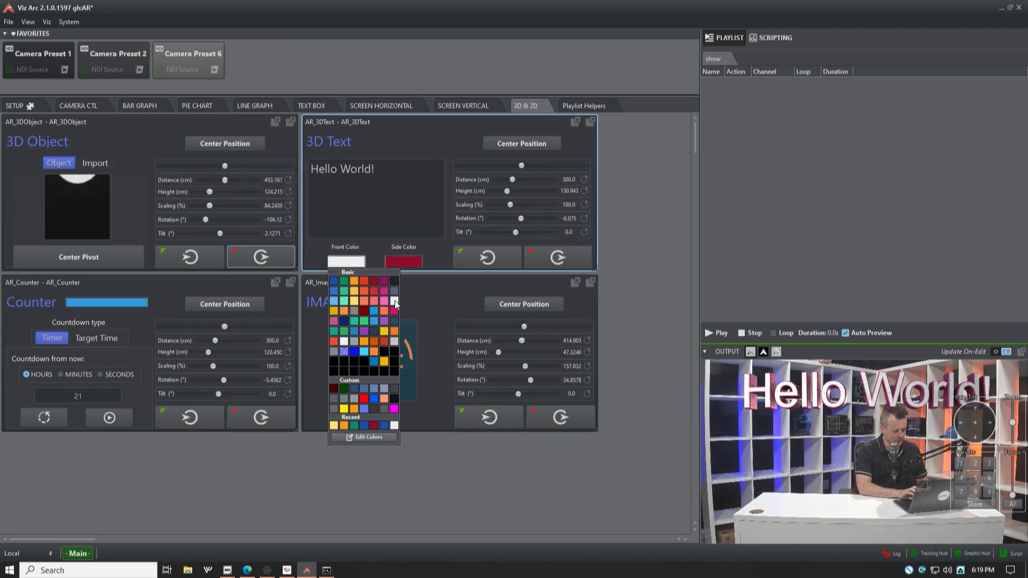
click(438, 250)
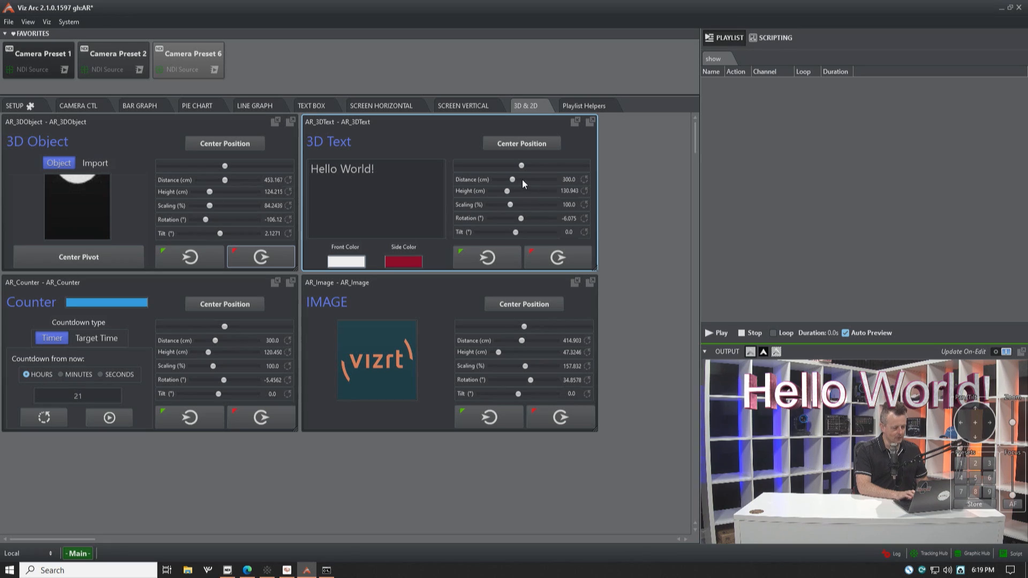
Step: Set the 3D text's distance to about 433 cm, height to about 150 cm, scaling to about 117% and rotation to about -6.3°
drag(513, 181, 517, 206)
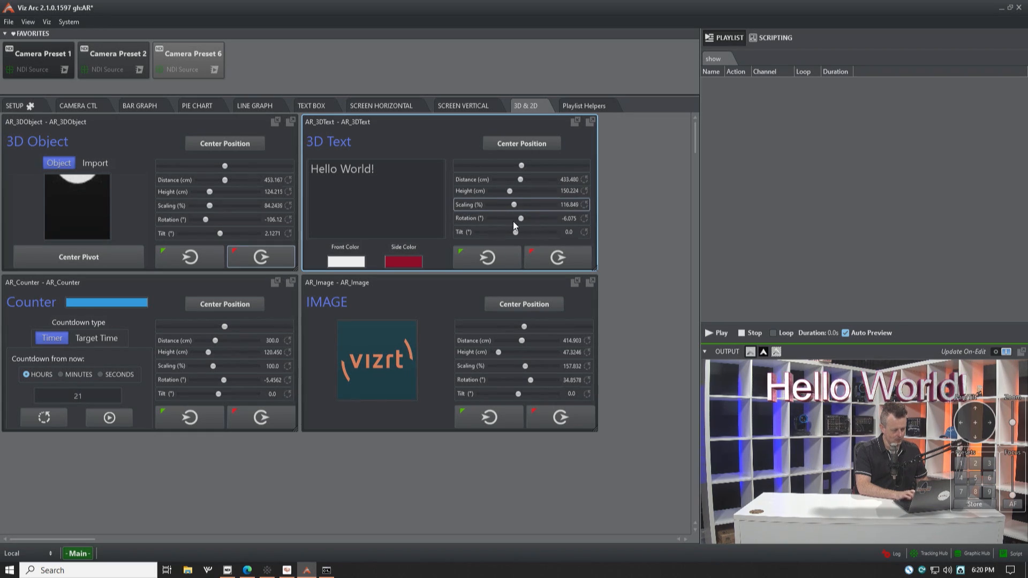
mouse_move(521, 223)
mouse_down()
mouse_move(541, 224)
mouse_move(521, 226)
mouse_up()
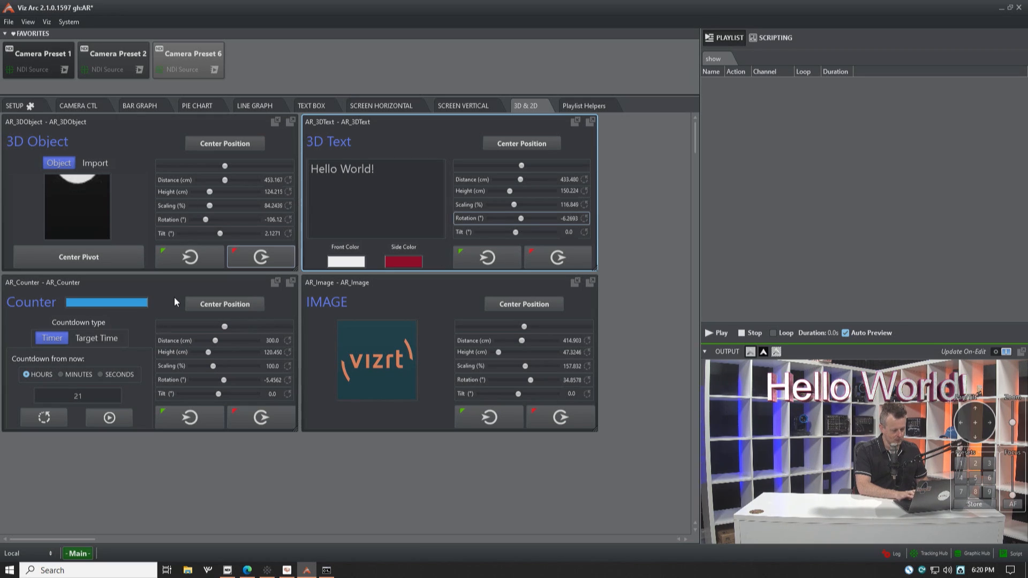
Step: Show the globe together with the 3D text and take both graphics off air
click(188, 262)
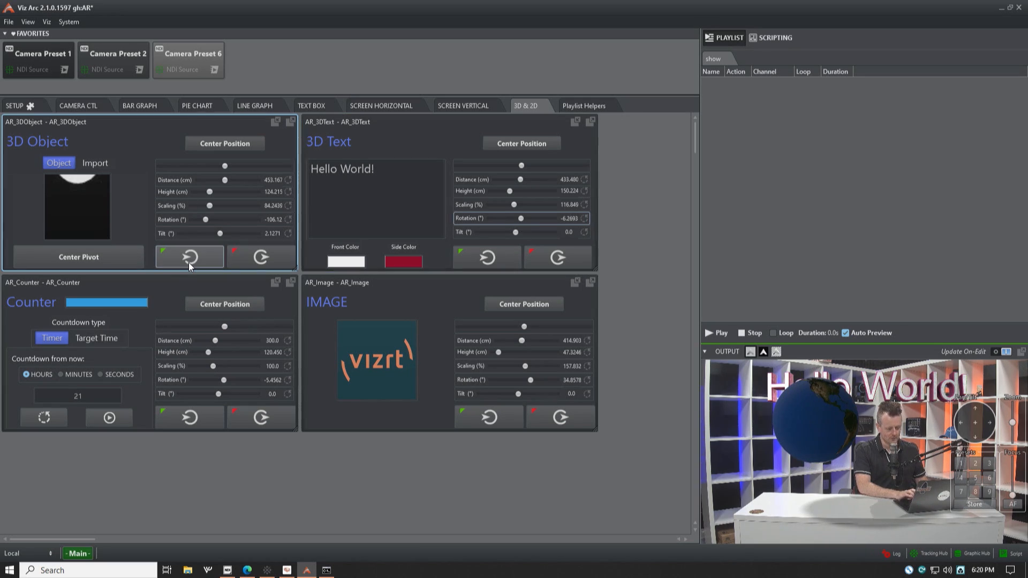
click(261, 257)
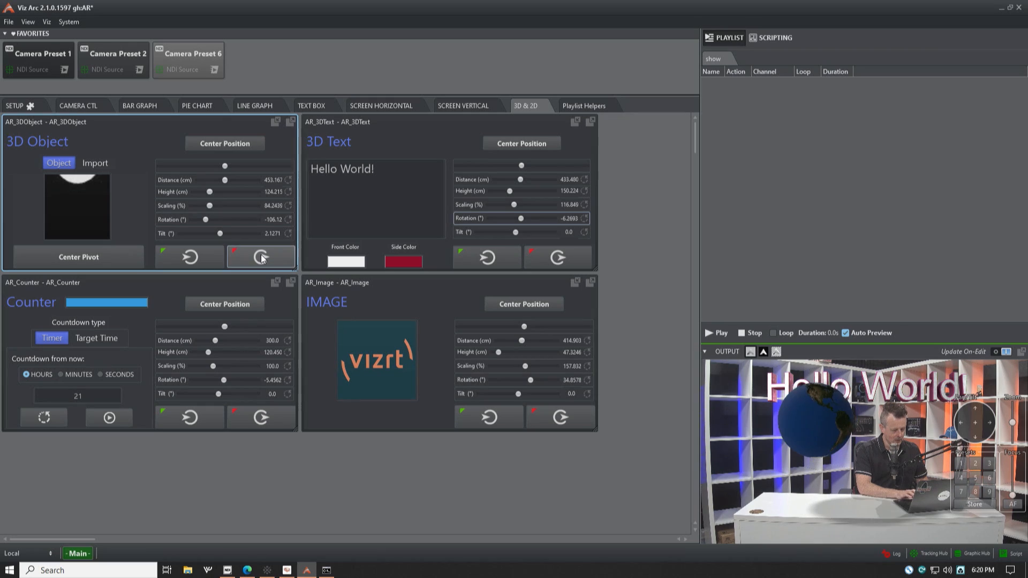
click(566, 263)
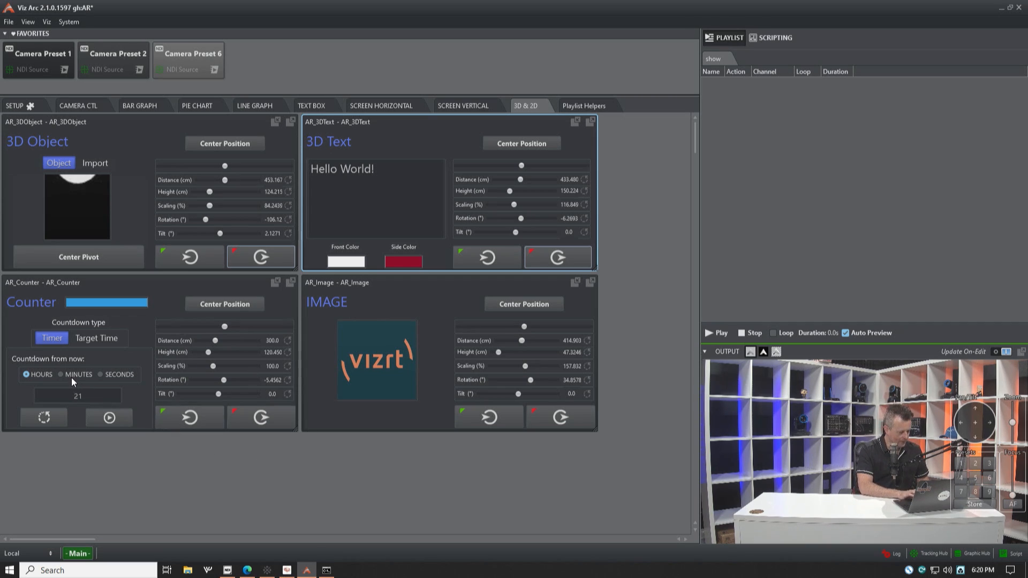
Step: Bring the counter on air and run its timer first as a 21-hour and after that as a 21-minute countdown
click(191, 418)
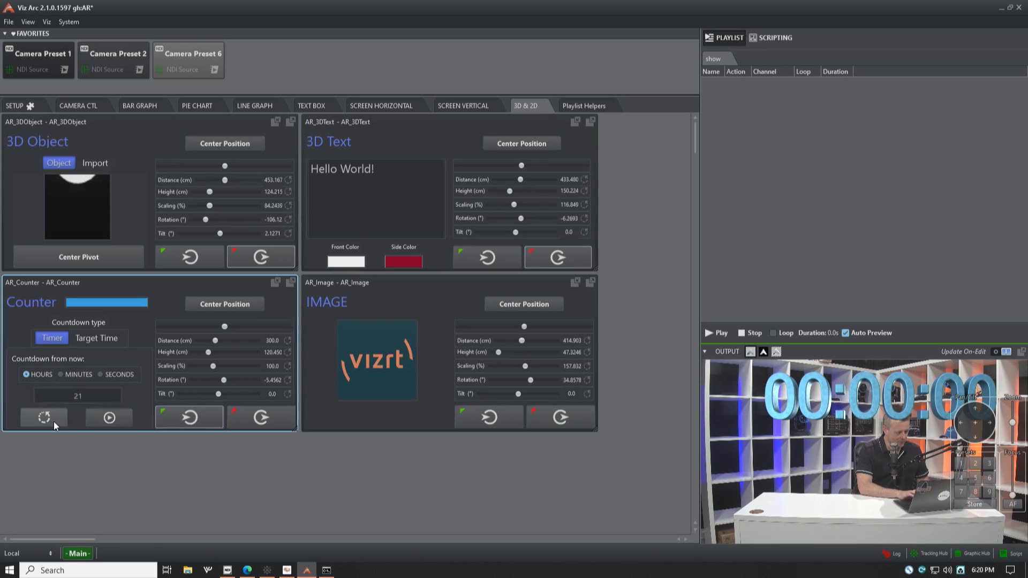
click(109, 419)
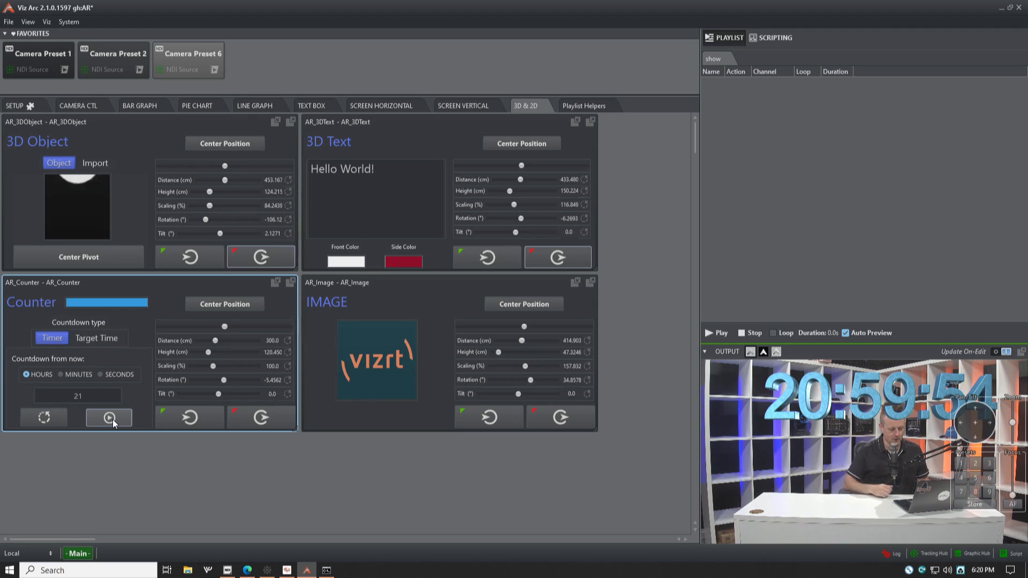
click(62, 374)
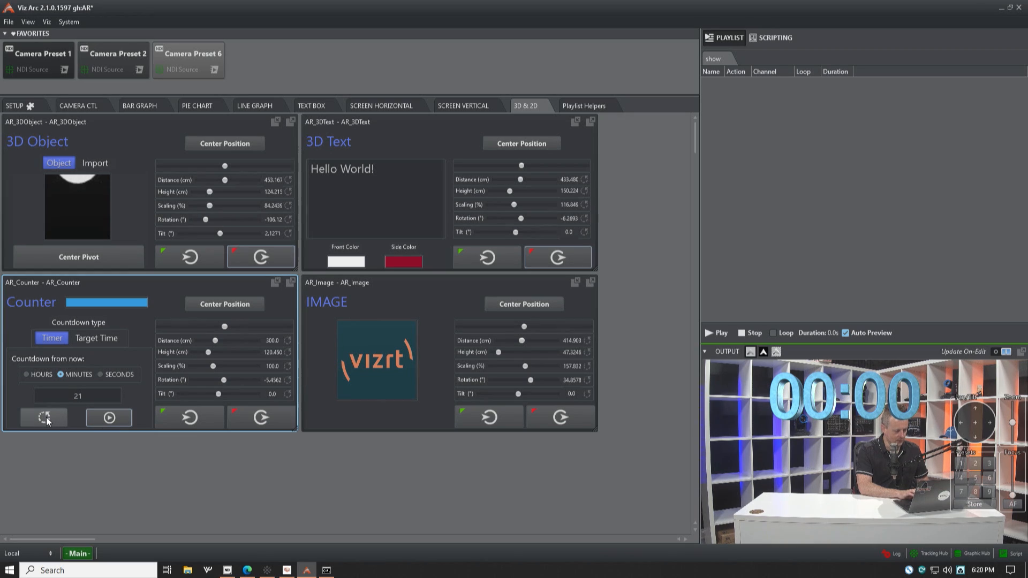
click(109, 420)
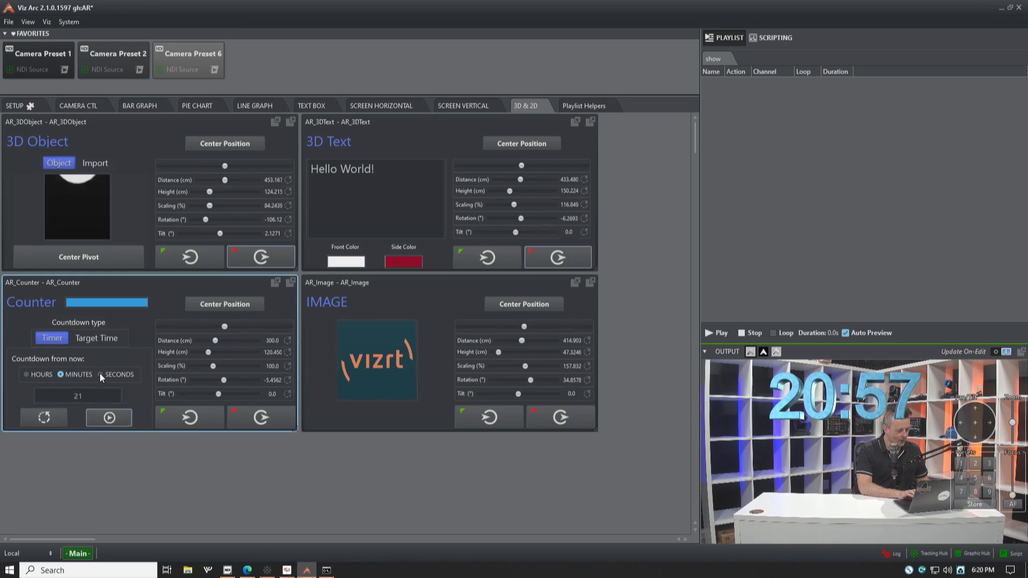
Step: Run the counter as a 21-second countdown and take it off air
click(100, 374)
click(109, 419)
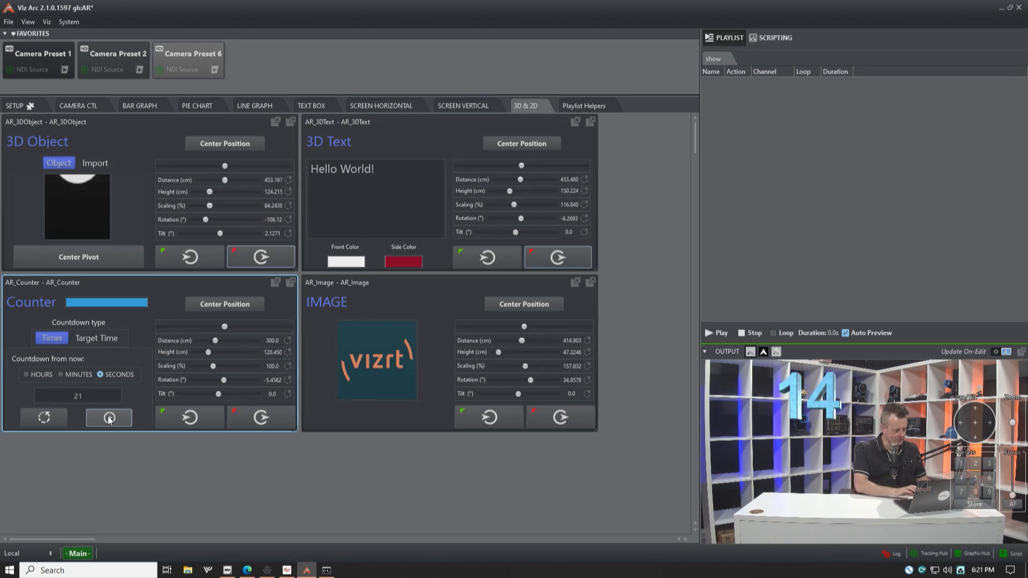
click(243, 419)
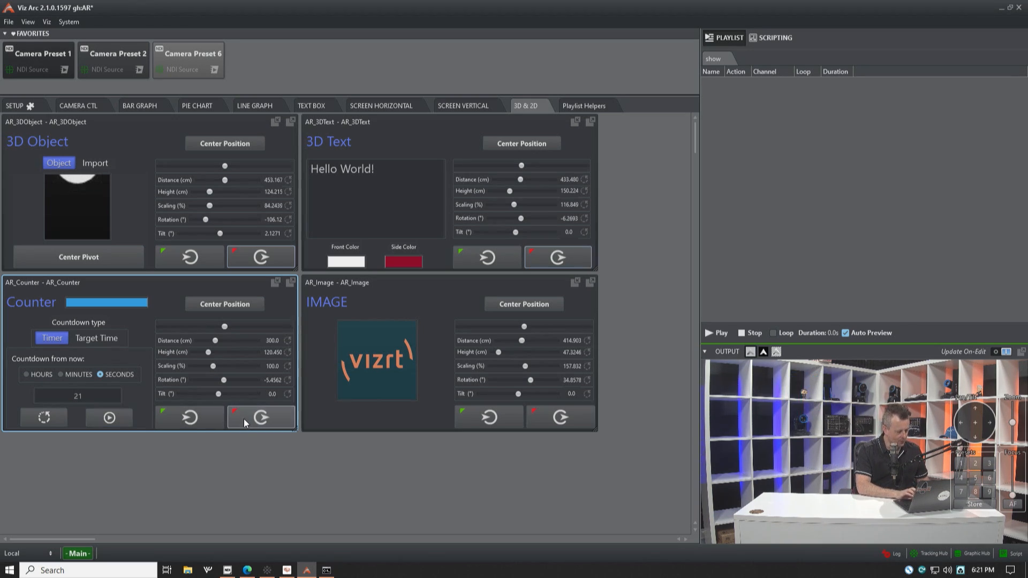
Step: Show the counter as a target-time countdown with height about 130 cm and rotation about 3.5°, and take it off air
click(98, 339)
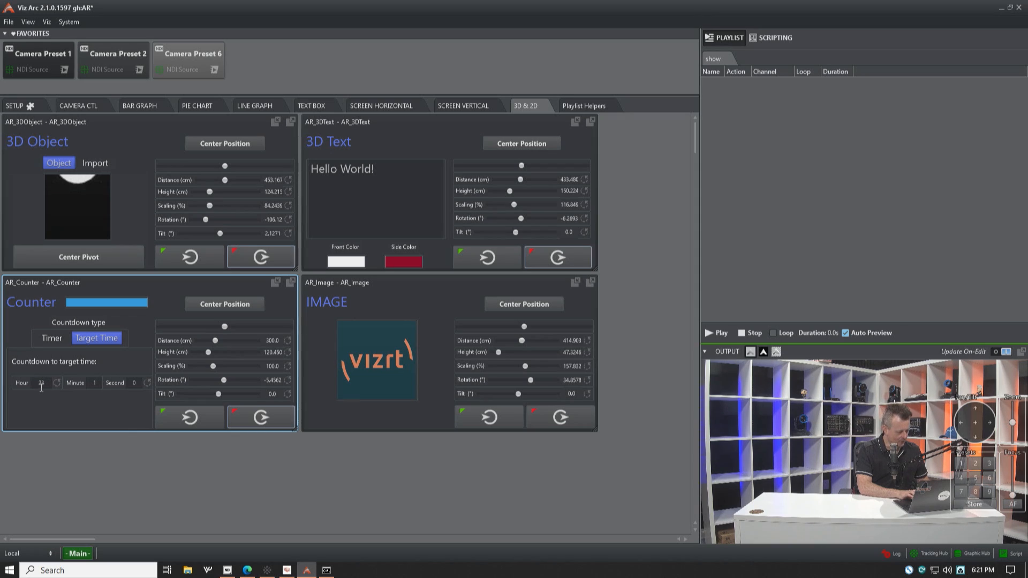
click(190, 417)
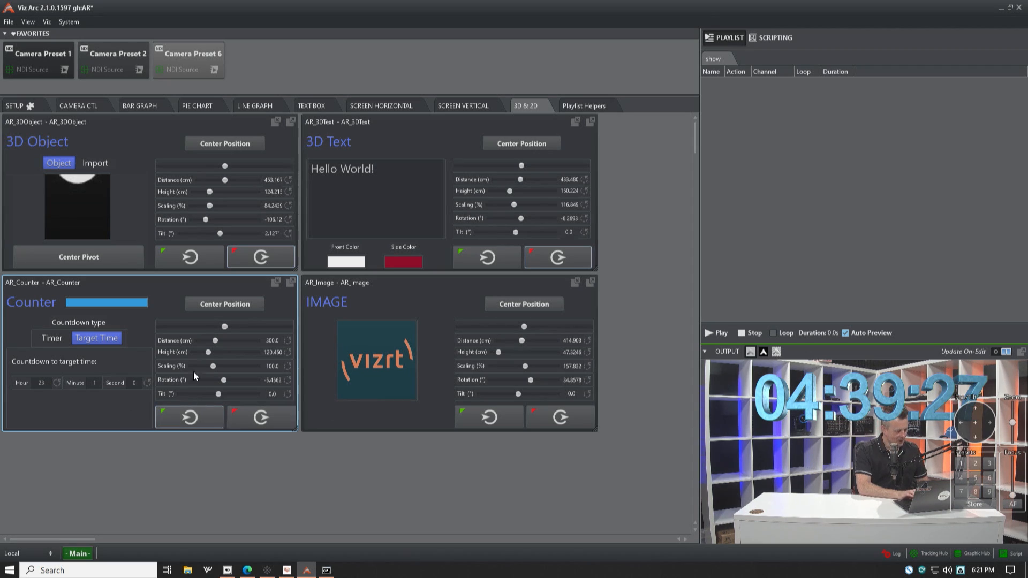
drag(208, 352, 225, 384)
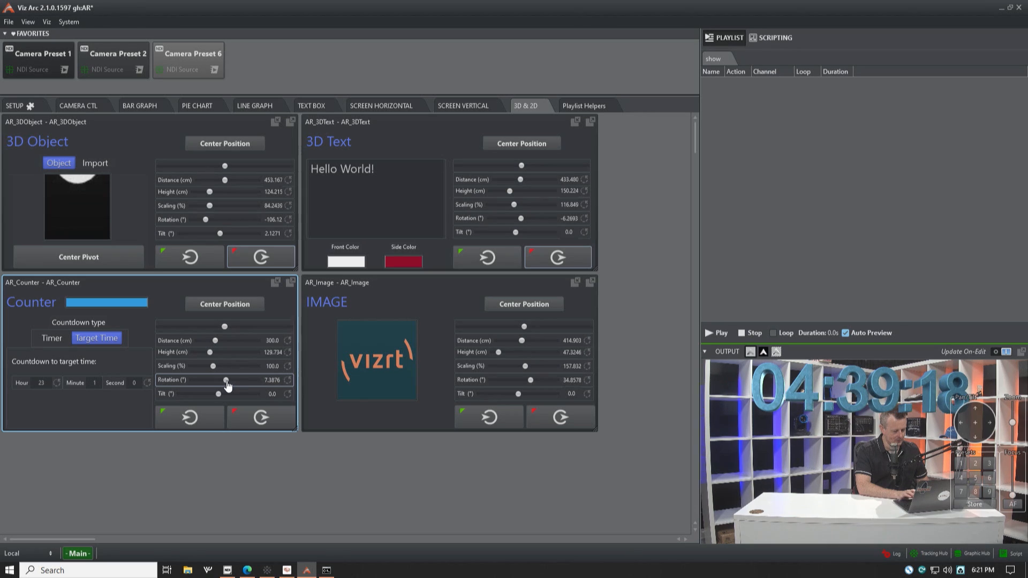
click(262, 418)
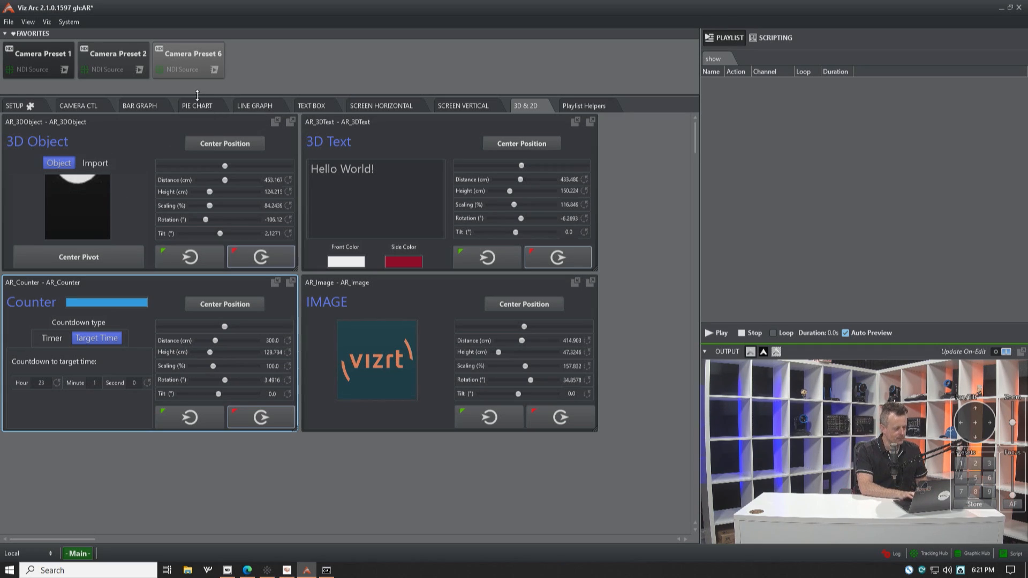
click(316, 106)
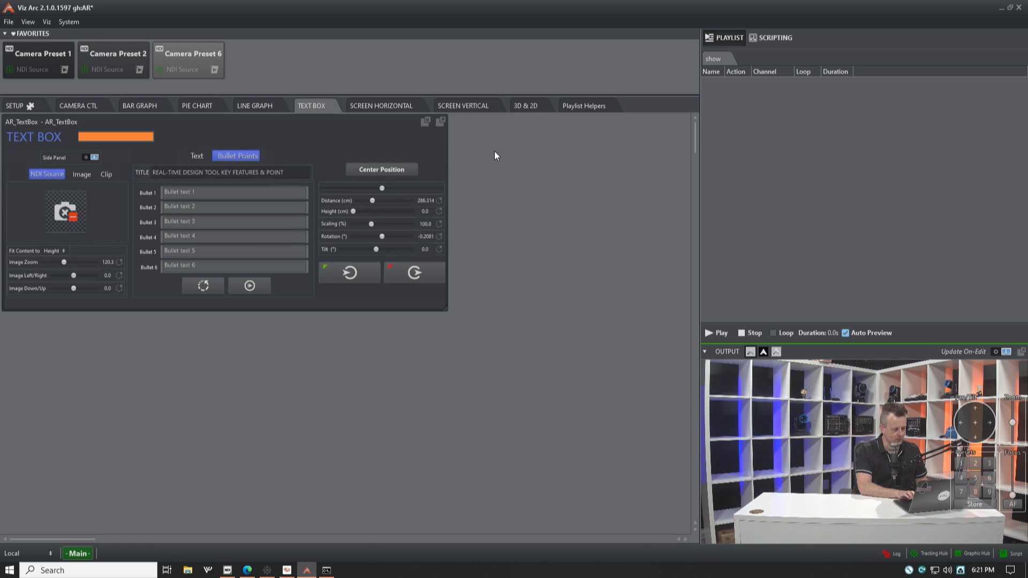
click(530, 106)
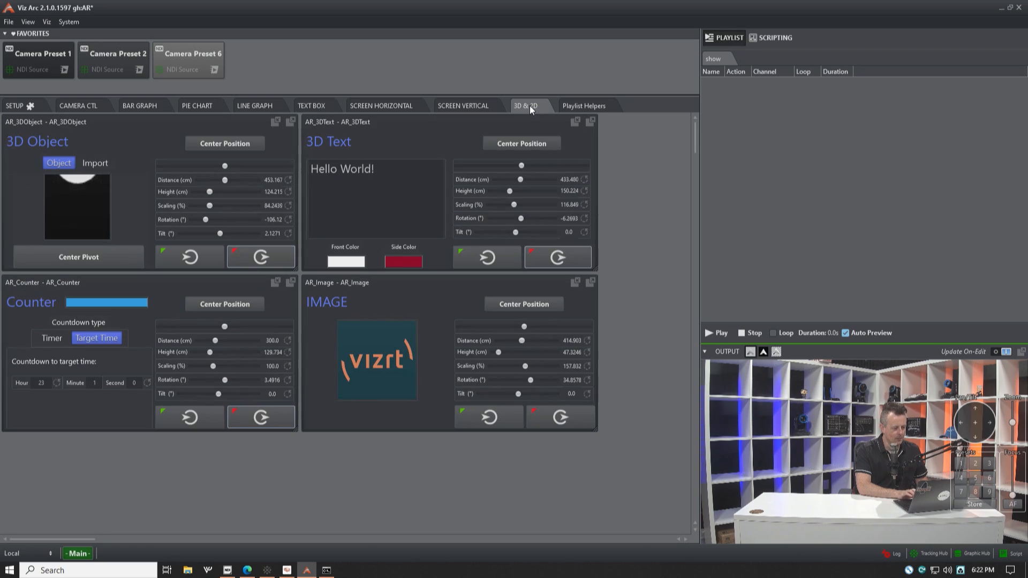
click(314, 106)
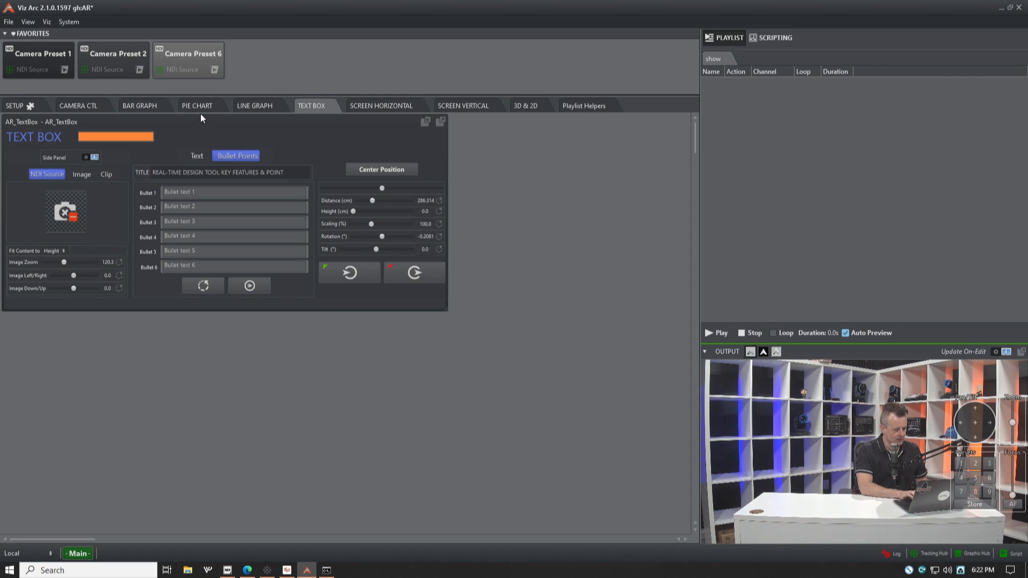
click(532, 108)
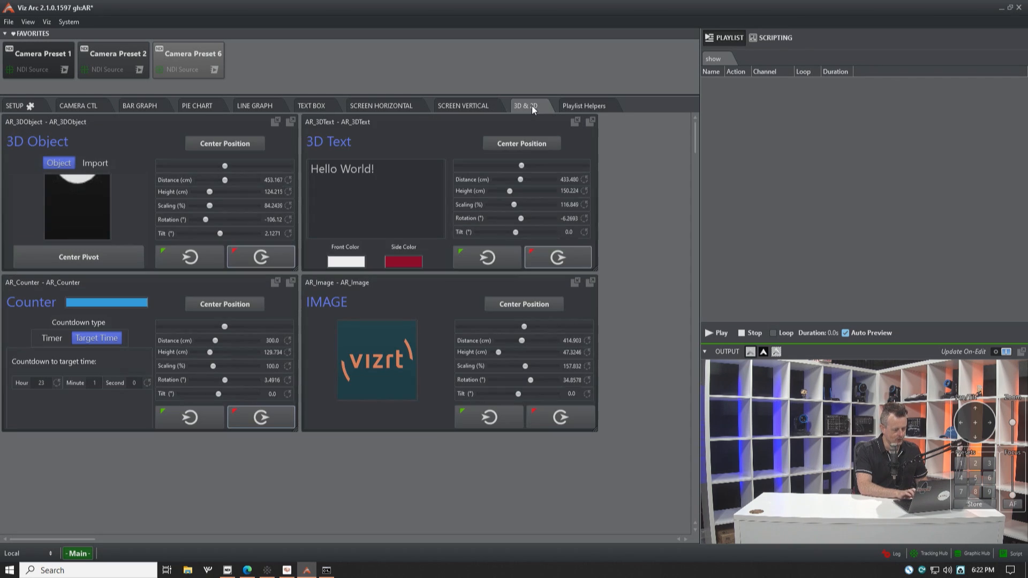
Step: Bring the vizrt image on air and set its rotation to about 34.6°
click(490, 419)
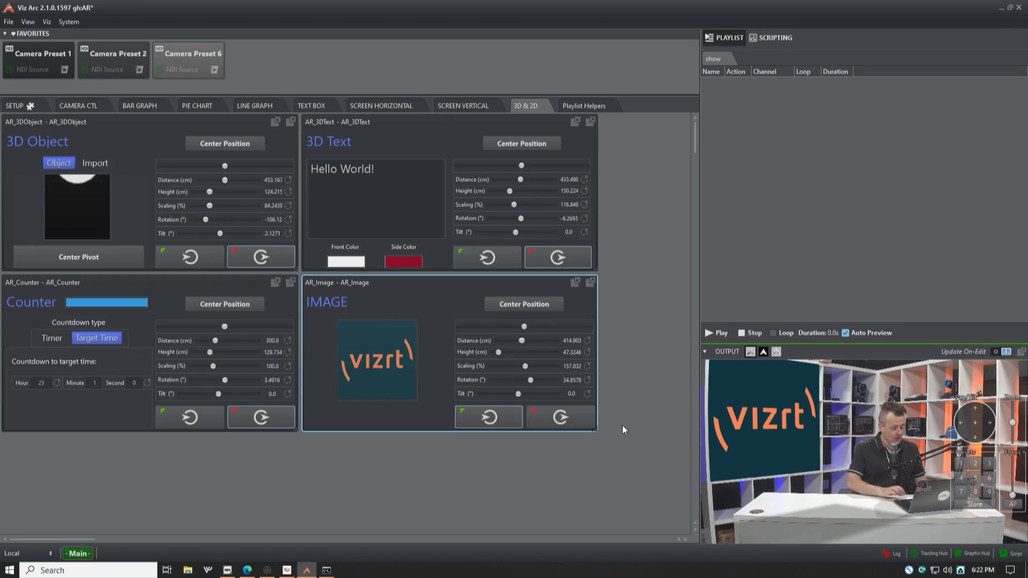
click(530, 381)
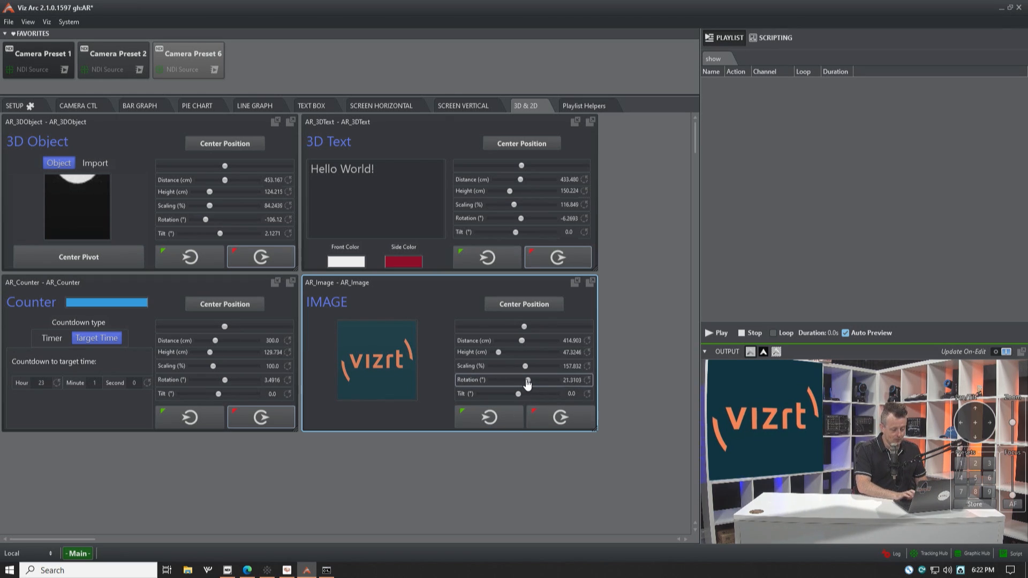
drag(530, 381, 530, 383)
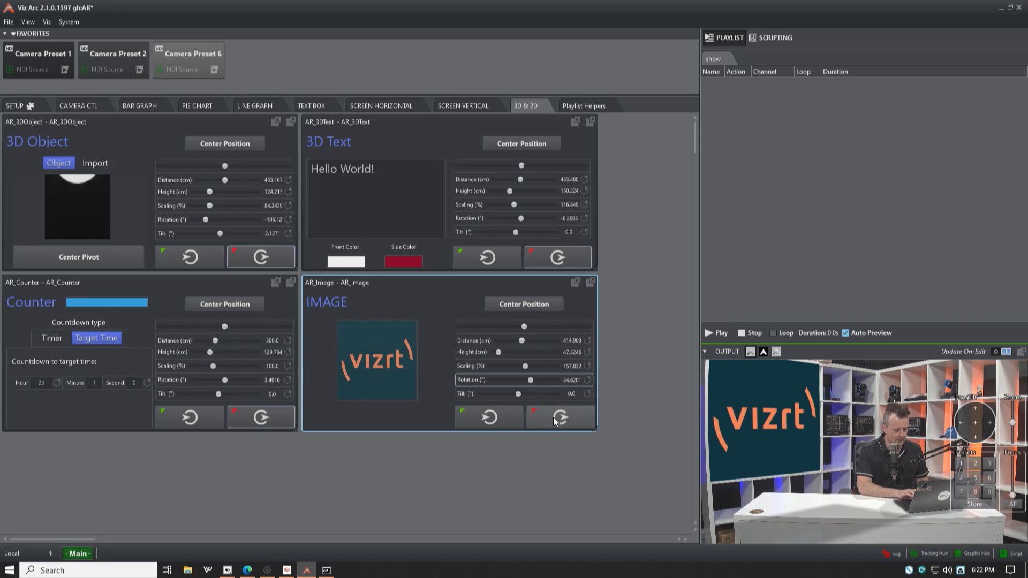
Step: Show the image from camera preset 1 and preset 2, and take it off air
click(960, 460)
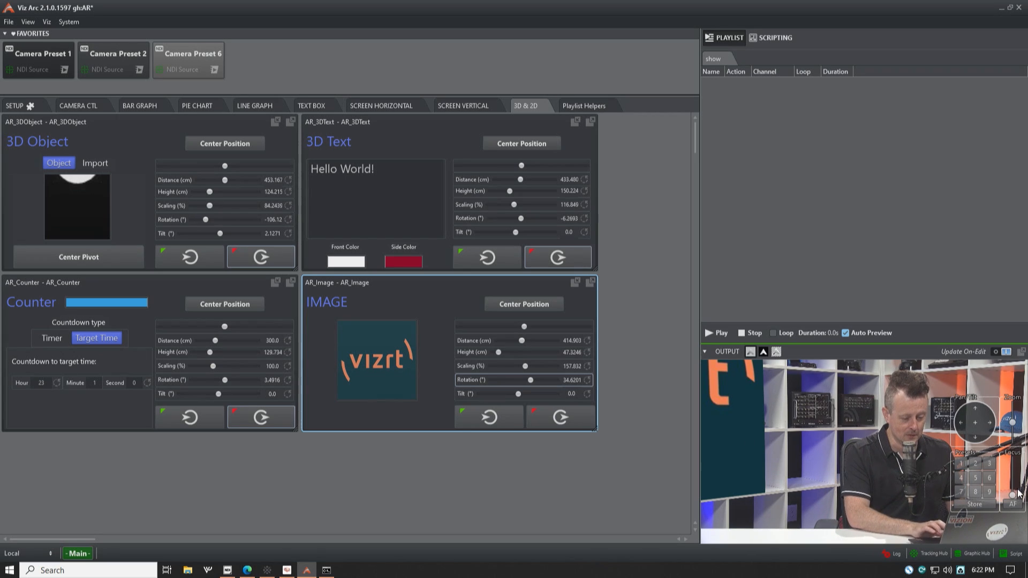
click(974, 463)
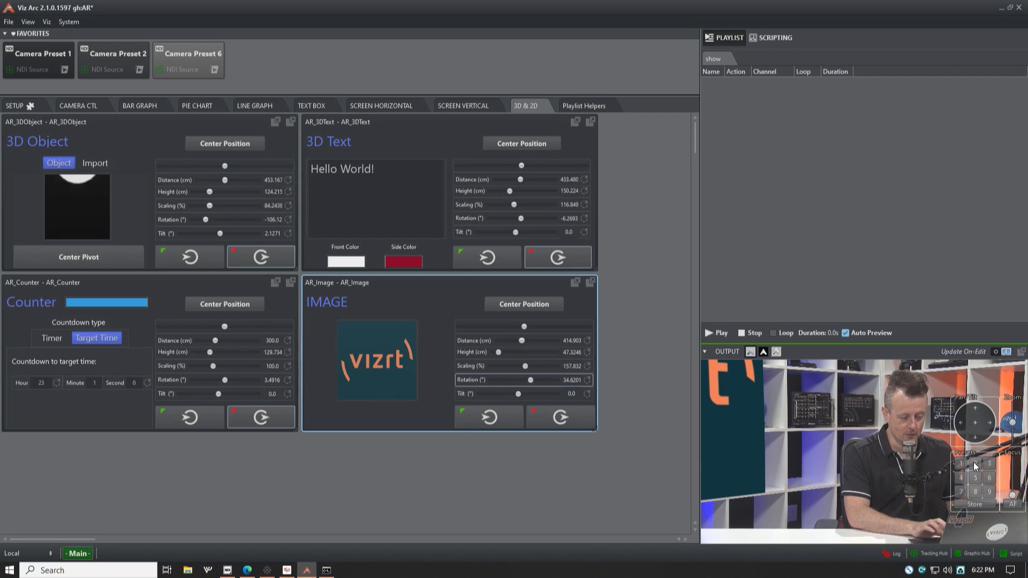
click(564, 418)
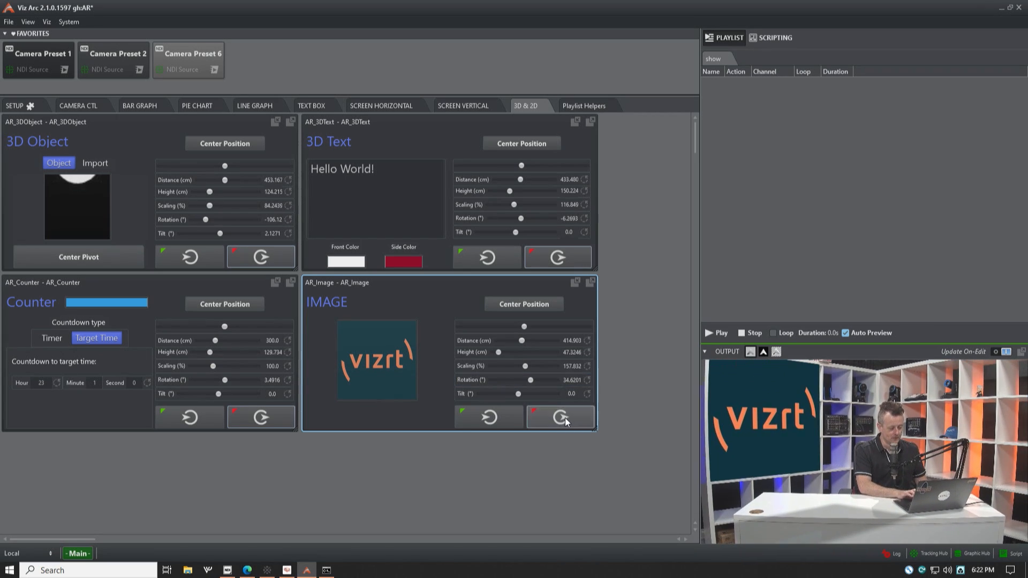
Step: Bring the globe 3D object on air and move the camera to preset 1
click(198, 259)
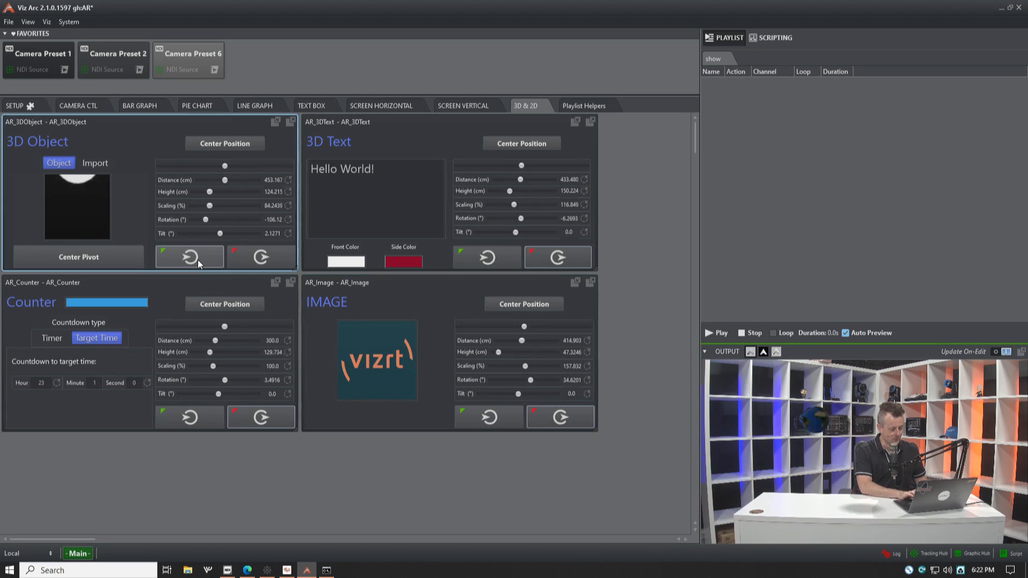
mouse_move(975, 464)
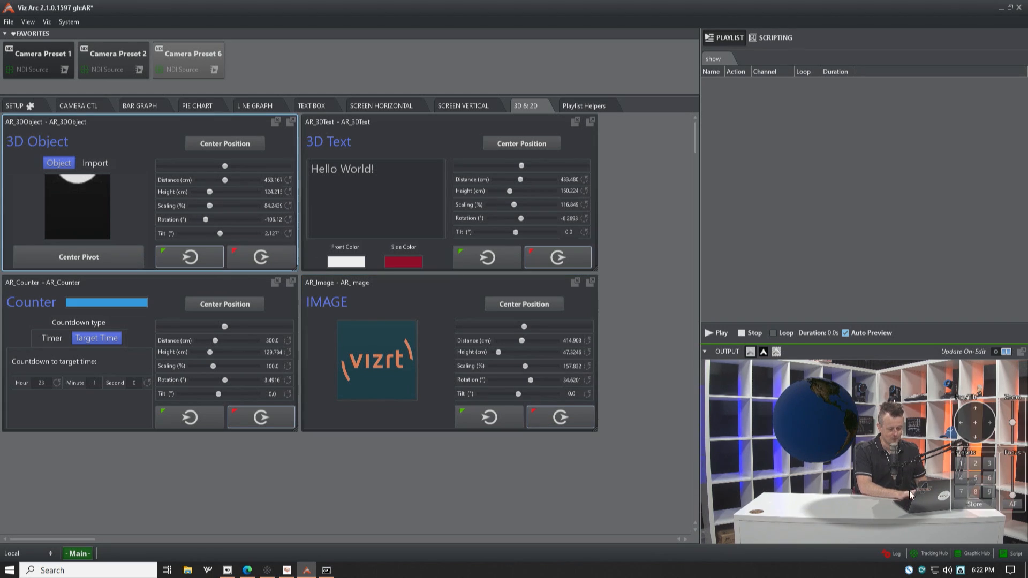
click(960, 464)
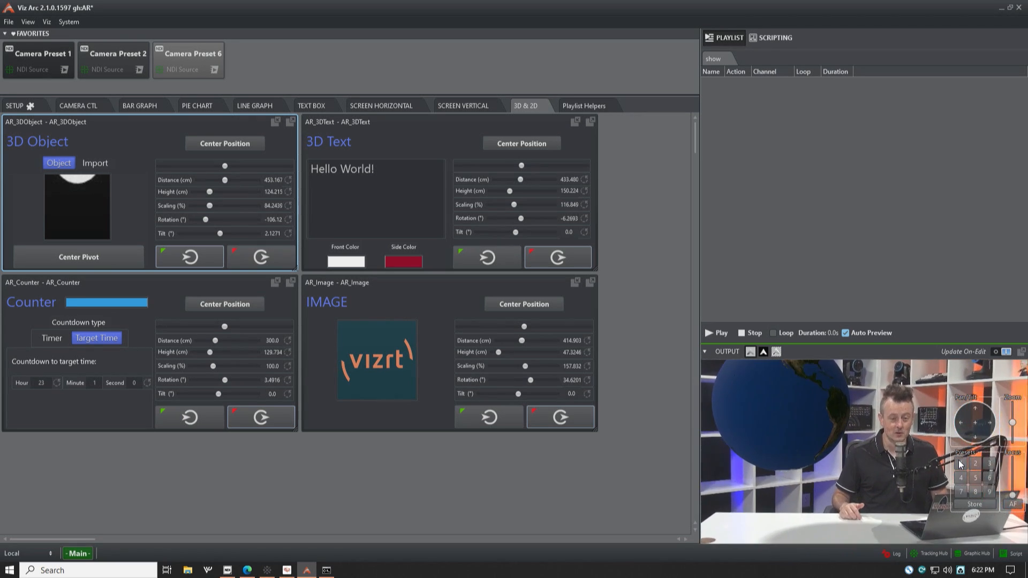